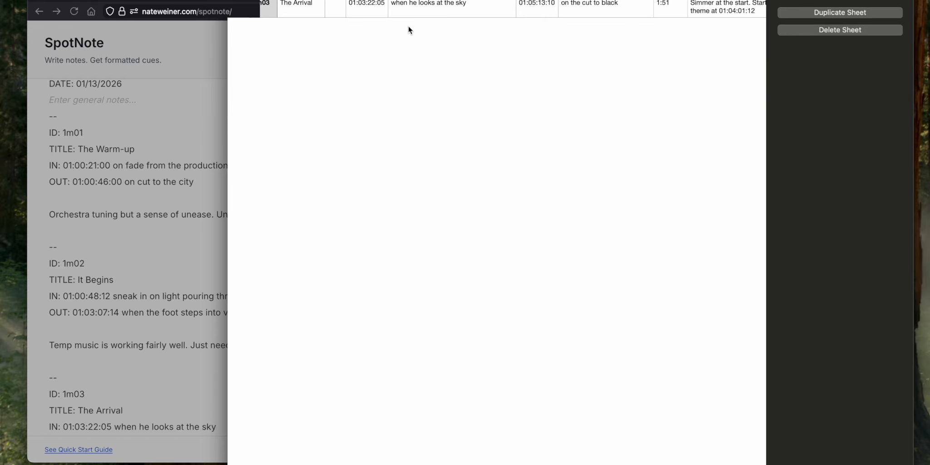
Review all columns of the exported spotting-notes spreadsheet and close its window
drag(410, 0, 387, 53)
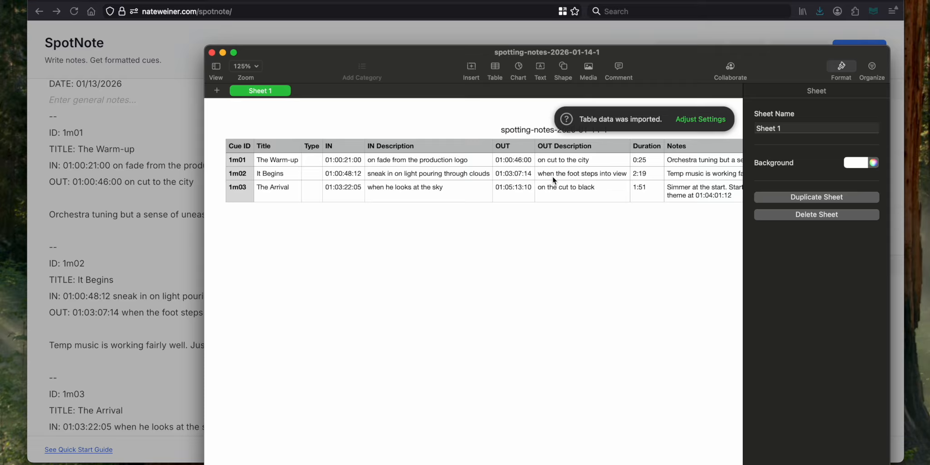
scroll(554, 177, right, 5)
scroll(558, 173, left, 5)
click(212, 53)
click(605, 324)
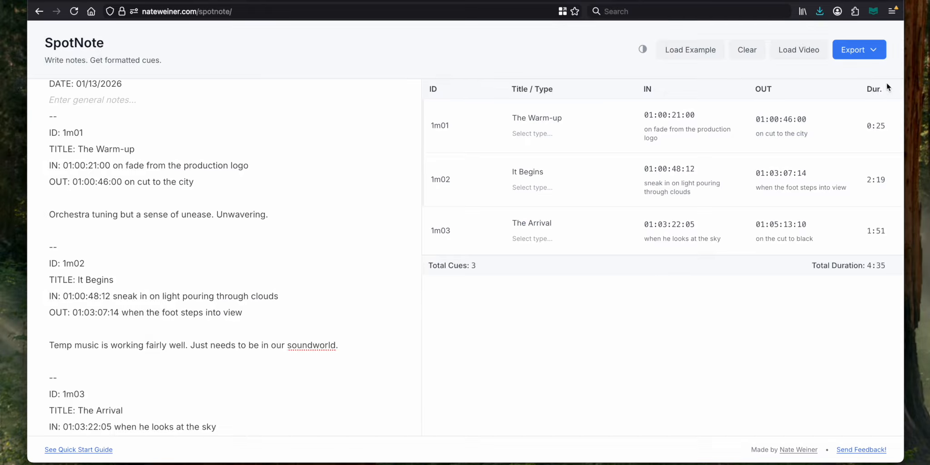
Open the Print / PDF export of the cue notes and look over the whole preview page
click(875, 50)
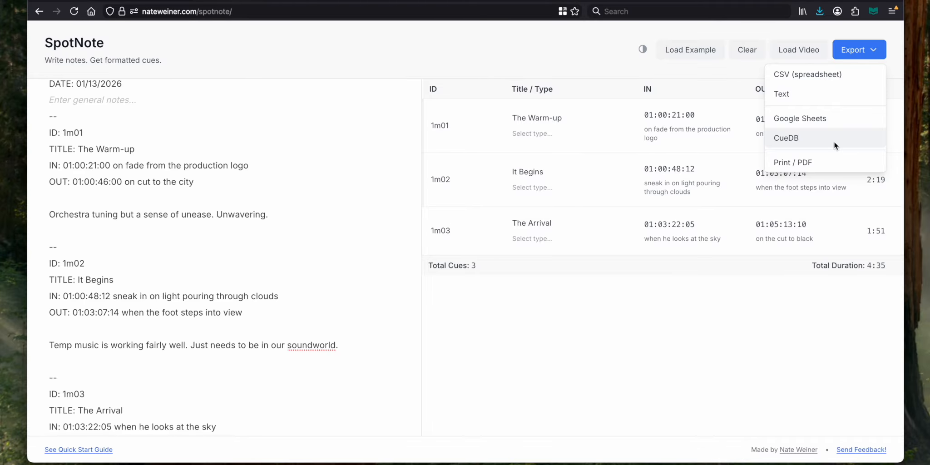
click(842, 162)
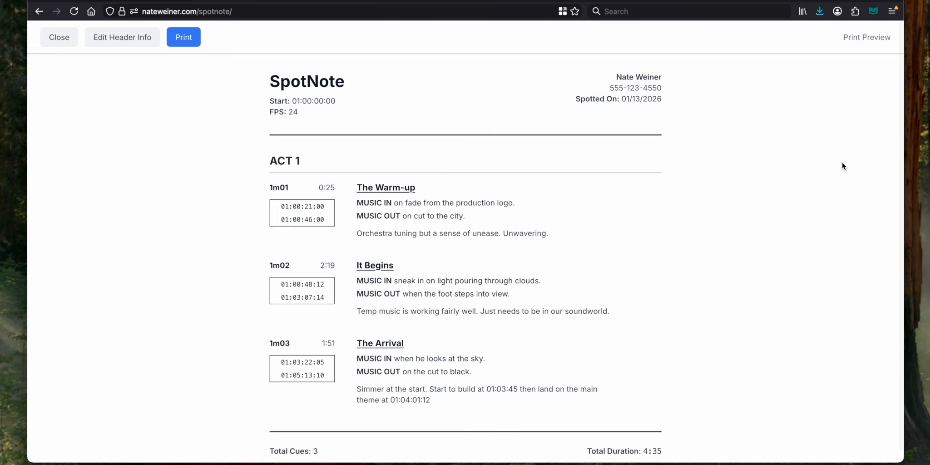
scroll(582, 165, down, 1)
scroll(583, 165, up, 1)
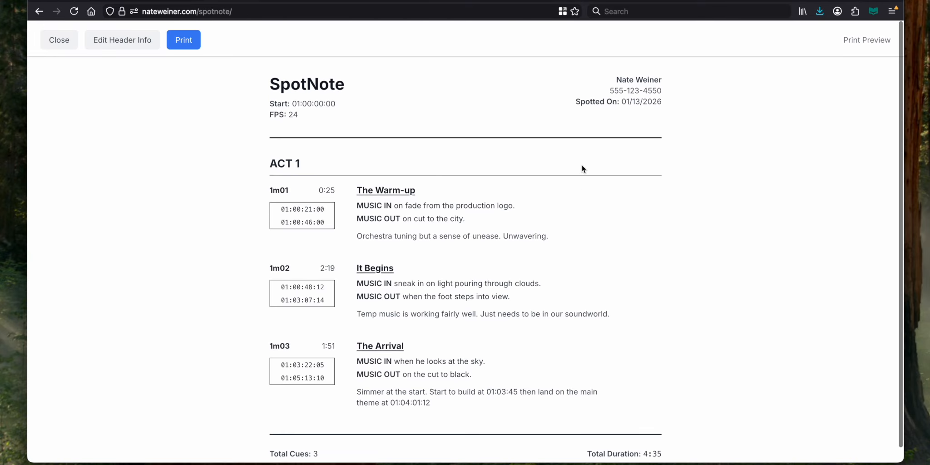
Check the print settings for the cue sheet, cancel printing and close the print preview
click(183, 37)
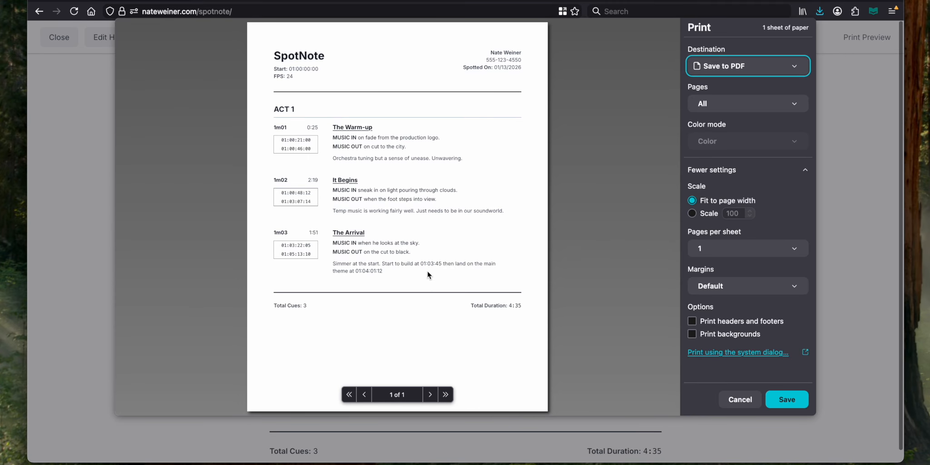
click(740, 399)
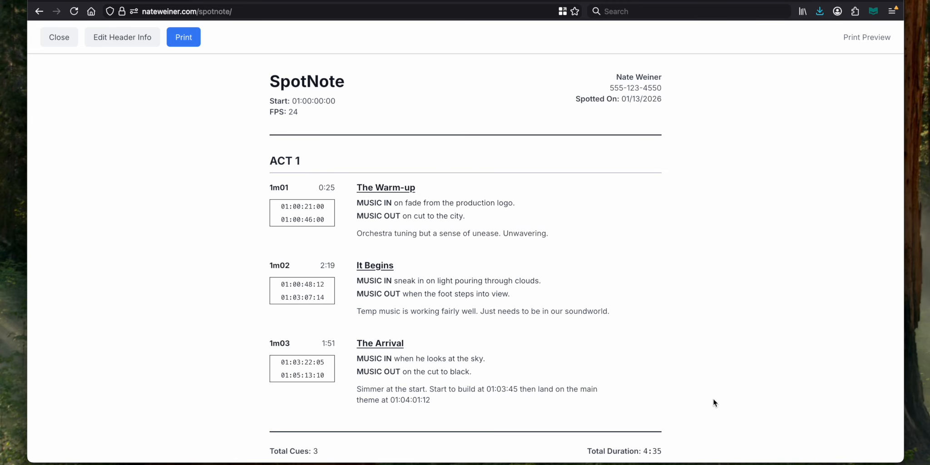
click(62, 36)
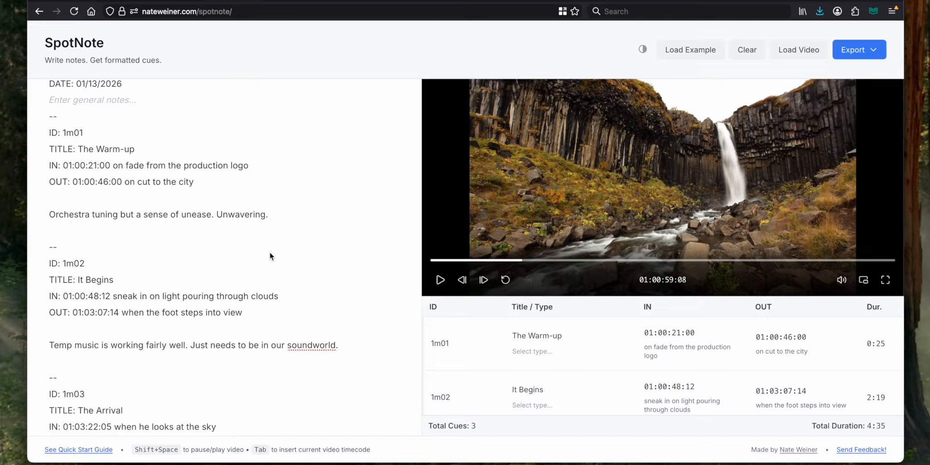
Jump the loaded video to the timecodes of cue 1m02's OUT and IN and cue 1m01's OUT from the notes
click(101, 314)
click(88, 297)
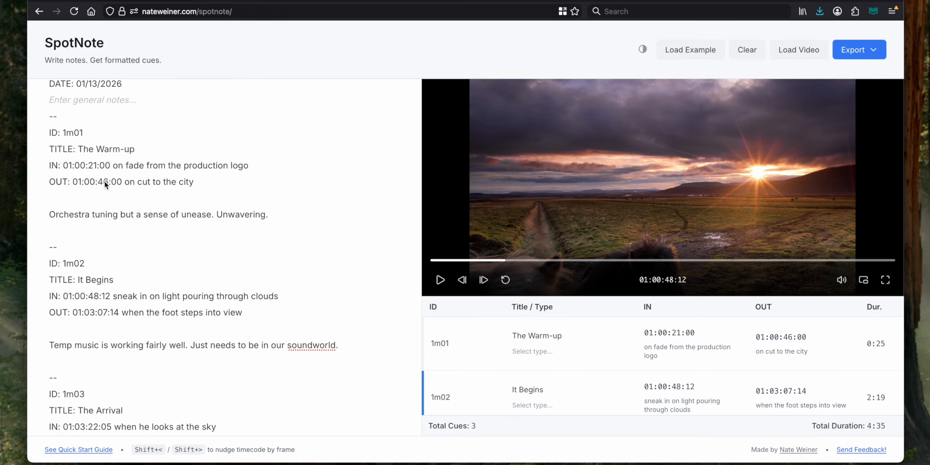
click(105, 181)
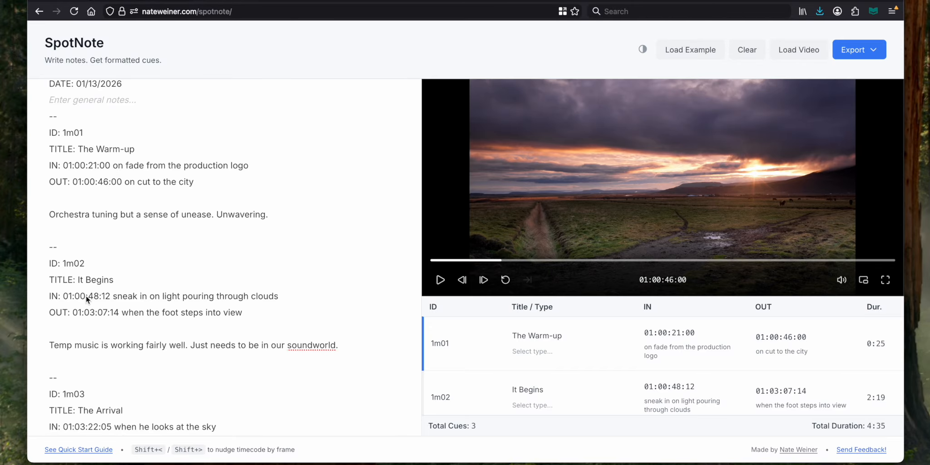
click(86, 296)
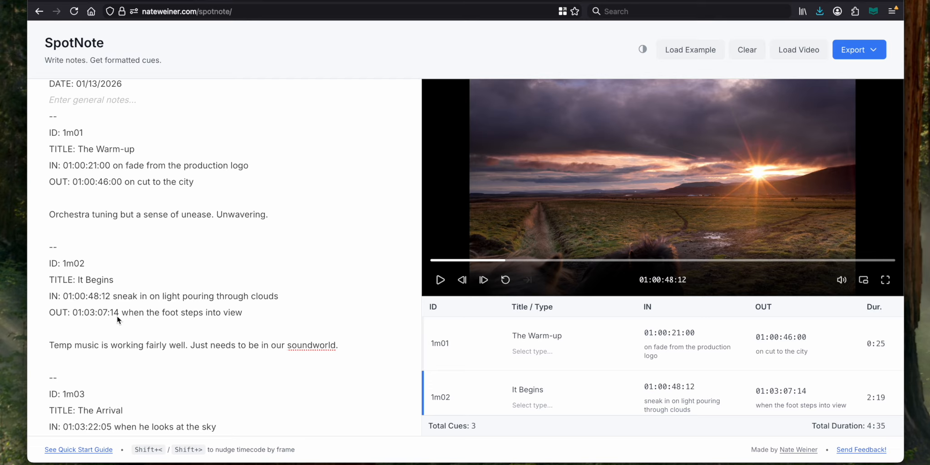
Nudge cue 1m02's OUT timecode frame by frame to 01:03:07:10 and add an empty line below it
click(105, 314)
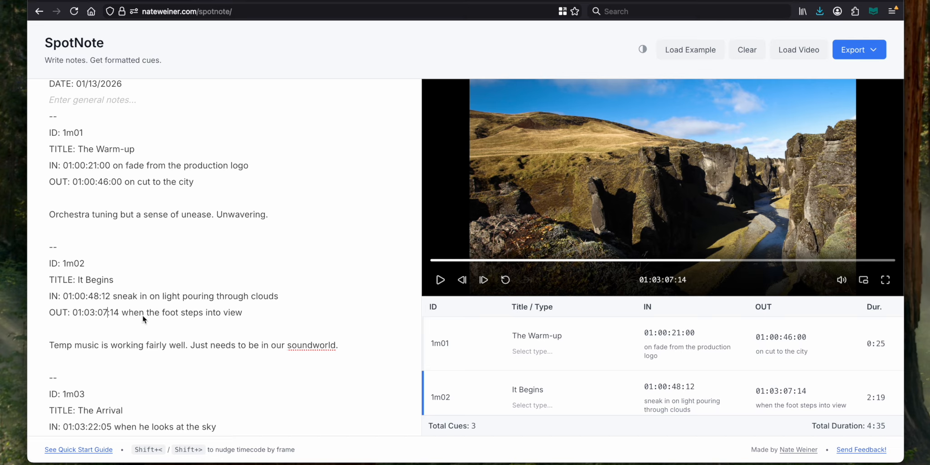
scroll(191, 296, down, 1)
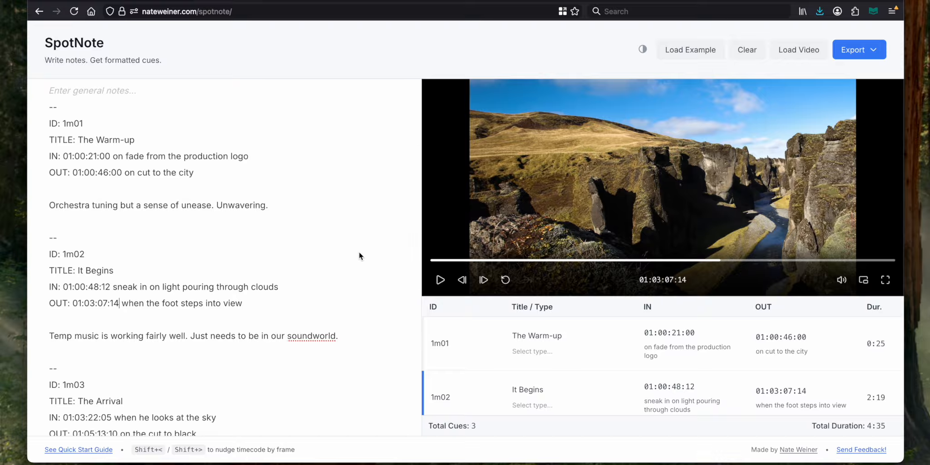
key(shift+comma)
key(shift+comma)
key(shift+comma)
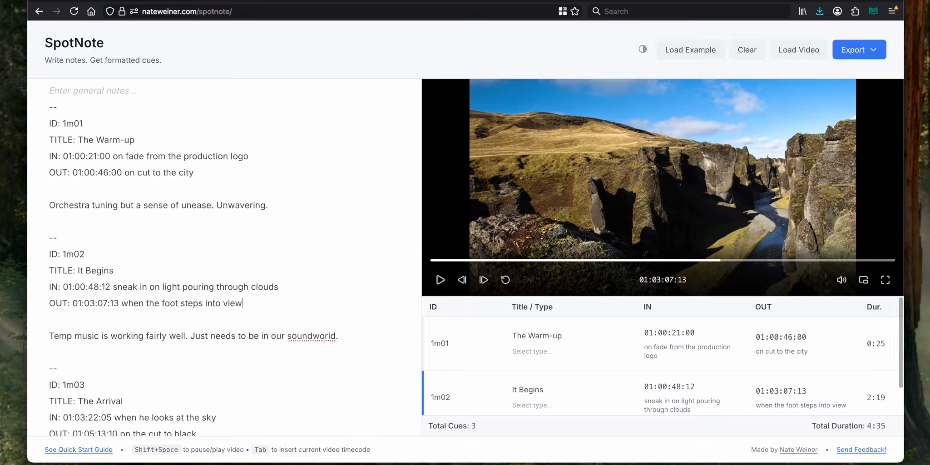
key(shift+comma)
key(shift+comma)
key(shift+comma)
key(shift+comma)
key(shift+comma)
key(shift+comma)
key(shift+comma)
key(shift+comma)
key(shift+comma)
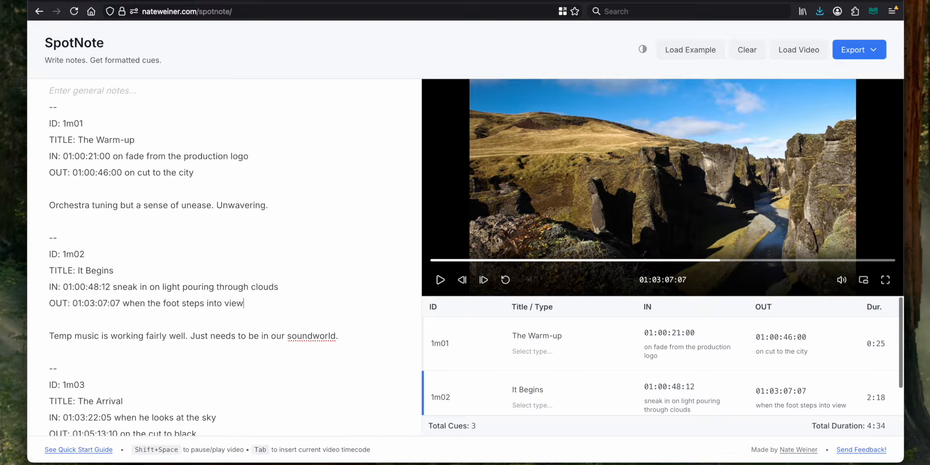
key(shift+period)
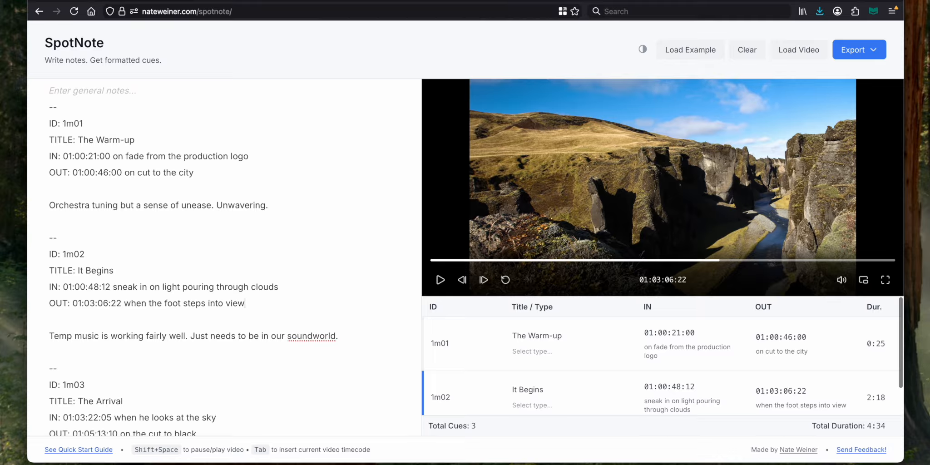
key(shift+period)
key(shift+period)
key(shift+period)
key(shift+period)
key(shift+period)
key(shift+period)
key(shift+period)
key(shift+period)
key(shift+period)
key(shift+period)
key(shift+period)
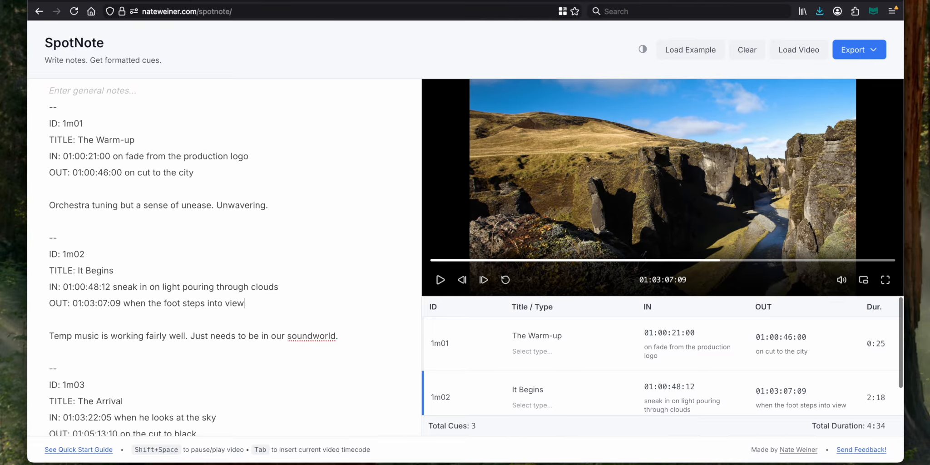
key(shift+comma)
key(shift+comma)
key(shift+comma)
key(shift+comma)
key(shift+comma)
key(shift+period)
key(shift+period)
key(shift+period)
key(shift+period)
key(shift+comma)
key(shift+comma)
key(shift+comma)
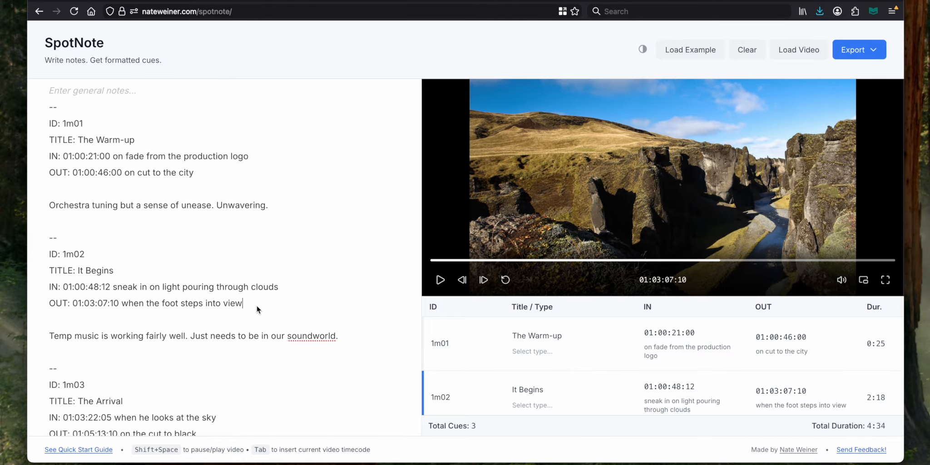
key(Return)
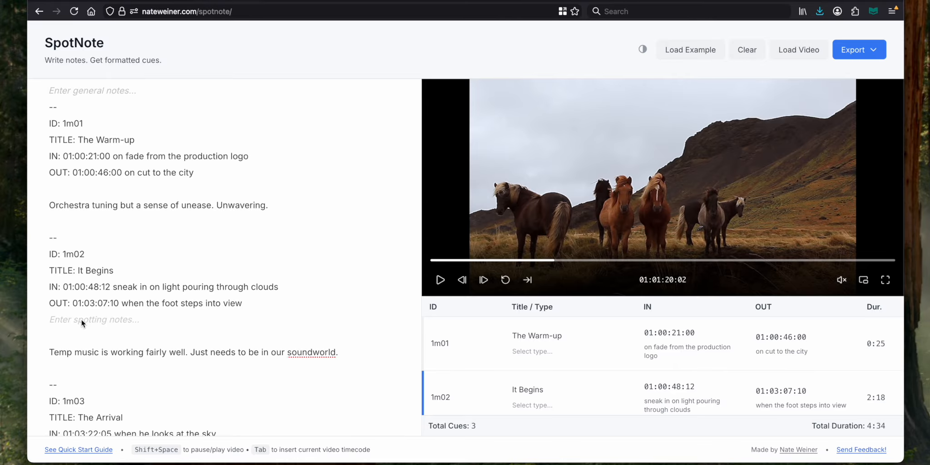
Insert the current video timecode, 01:01:20:02, on the empty line below cue 1m02's OUT and delete it again
key(Tab)
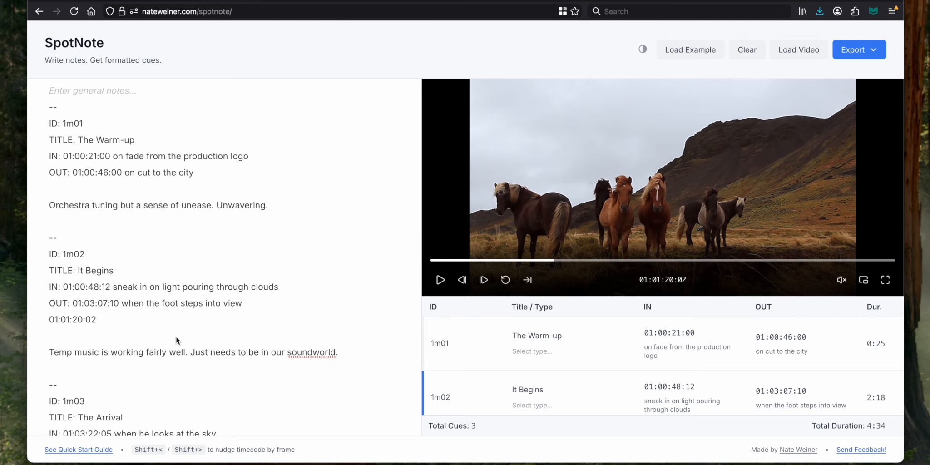
key(shift+super+Left)
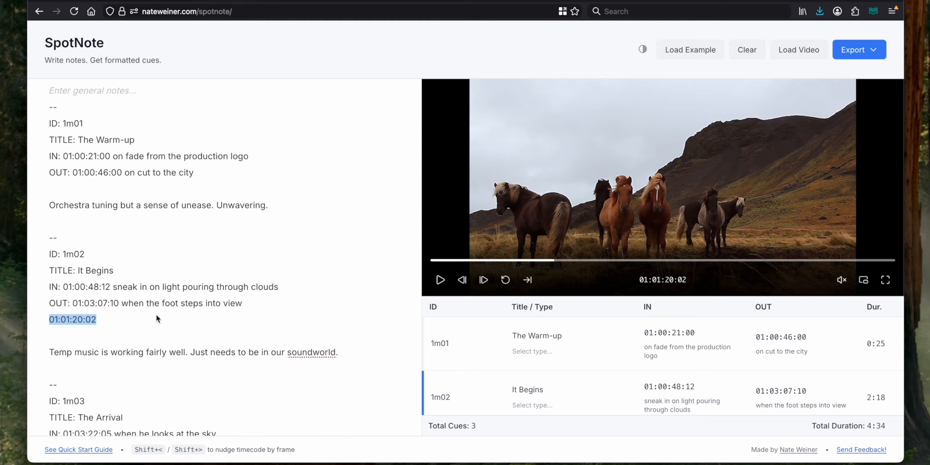
click(133, 325)
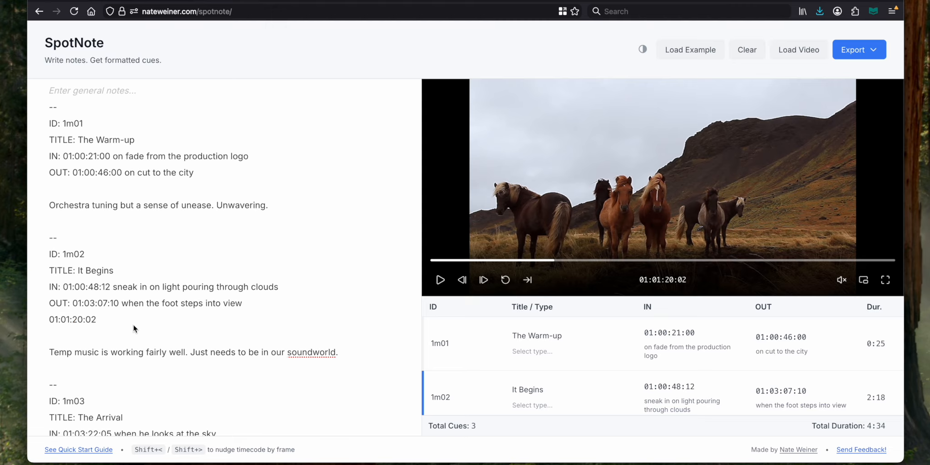
triple_click(133, 325)
key(BackSpace)
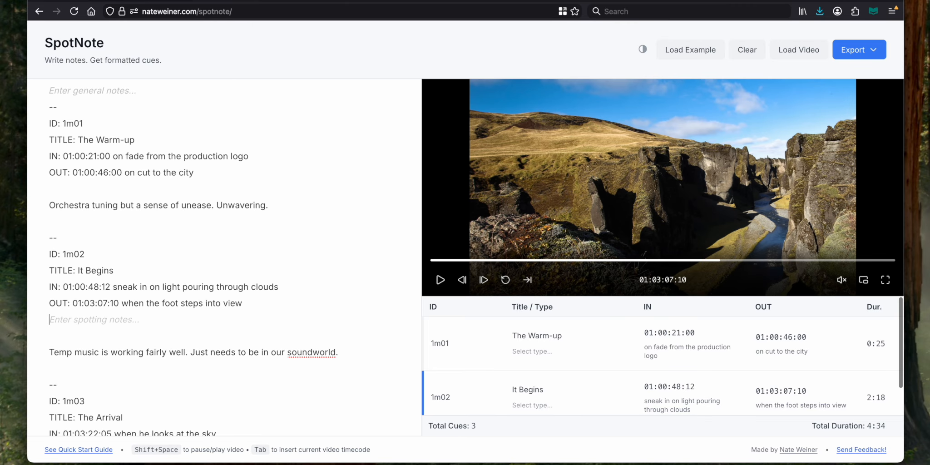
Start a new cue below 1m02 with "--", stamp 01:03:11:22 as its IN while the video plays, and pause playback
text(--)
key(Return)
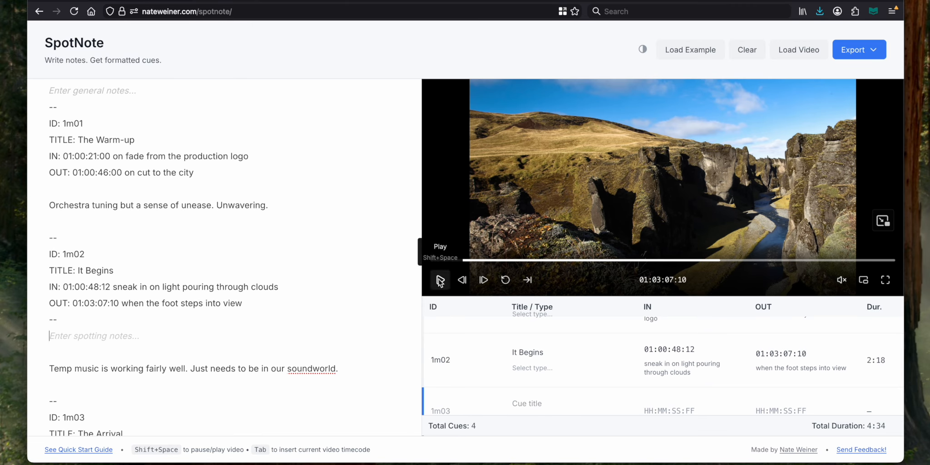
click(440, 281)
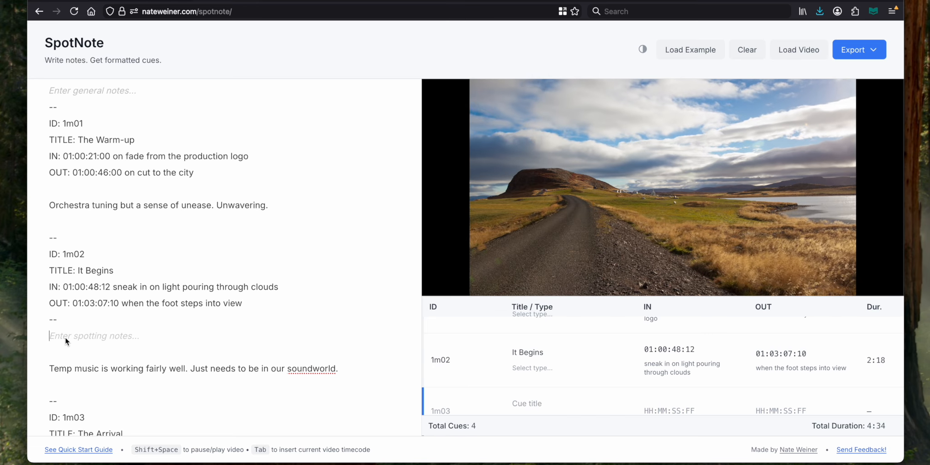
key(Tab)
text(I)
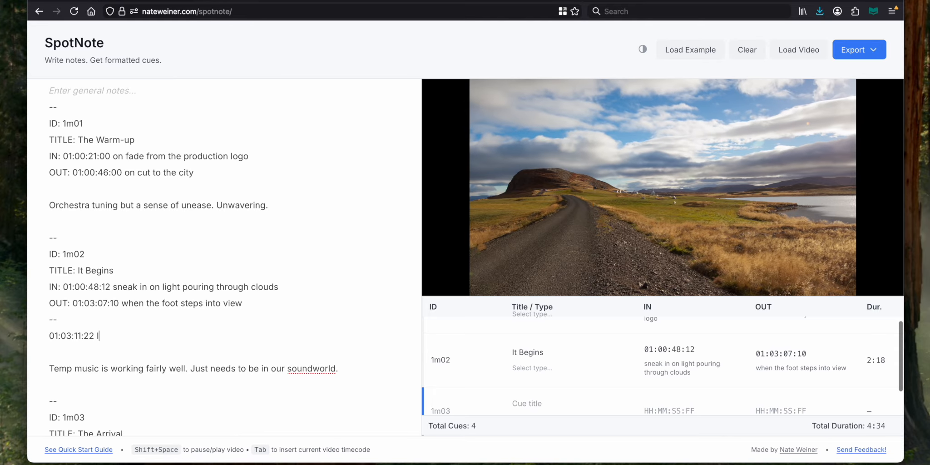
text(N)
key(Return)
key(shift+space)
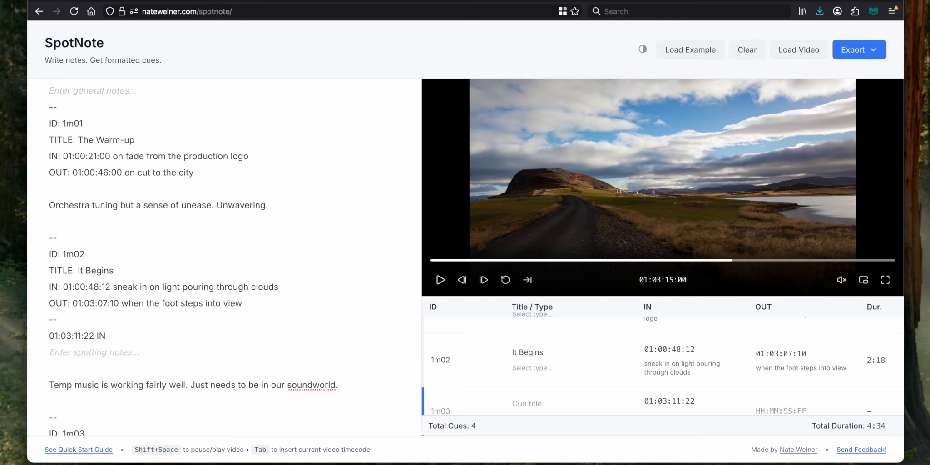
Nudge the new cue's IN timecode frame by frame to 01:03:10:08, where the road shot starts
key(Up)
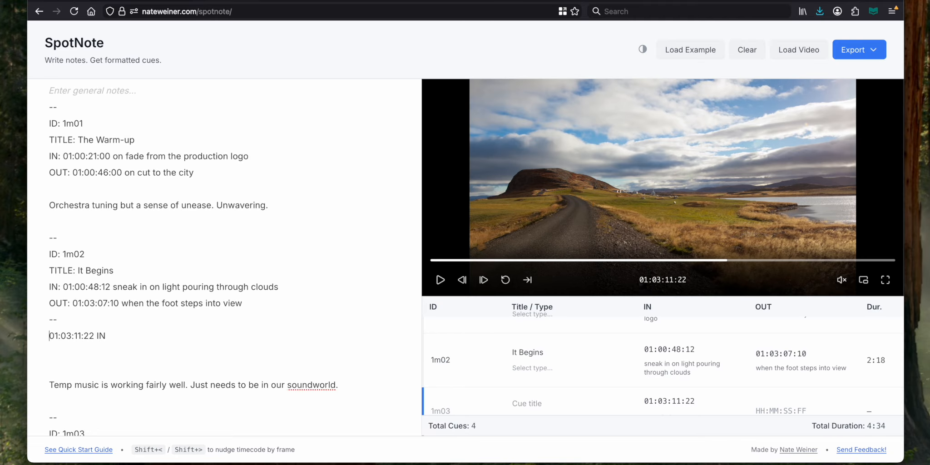
key(shift+comma)
key(shift+comma)
key(shift+comma)
key(shift+comma)
key(shift+comma)
key(shift+comma)
key(shift+comma)
key(shift+comma)
key(shift+comma)
key(shift+comma)
key(shift+comma)
key(shift+comma)
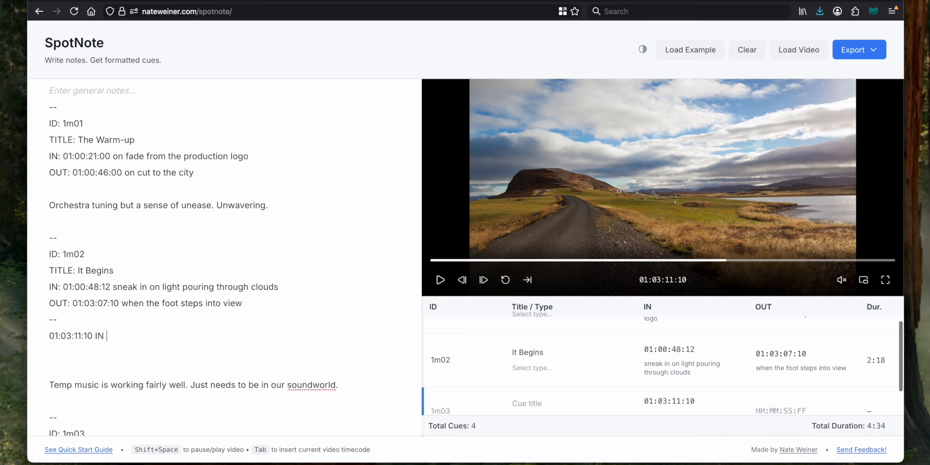
key(shift+comma)
key(shift+comma)
key(shift+comma)
key(shift+comma)
key(shift+comma)
key(shift+comma)
key(shift+comma)
key(shift+comma)
key(shift+comma)
key(shift+comma)
key(shift+comma)
key(shift+comma)
key(shift+comma)
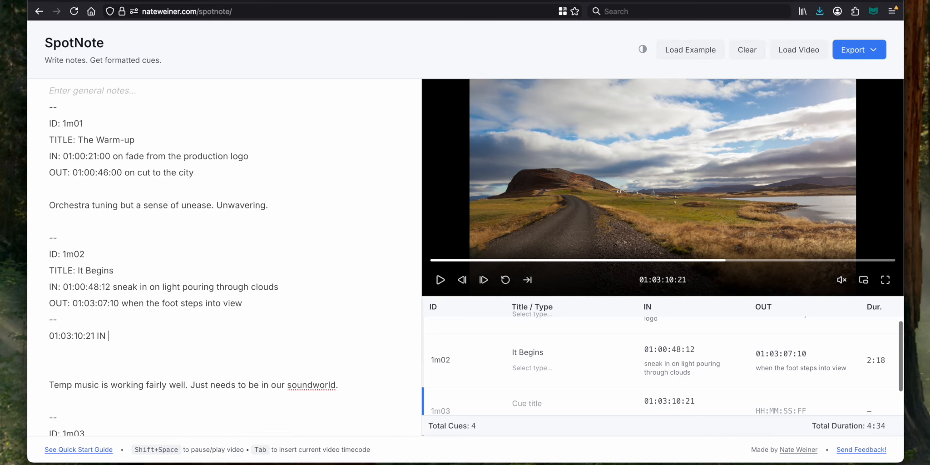
key(shift+comma)
key(shift+comma)
key(shift+comma)
key(shift+comma)
key(shift+comma)
key(shift+comma)
key(shift+comma)
key(shift+comma)
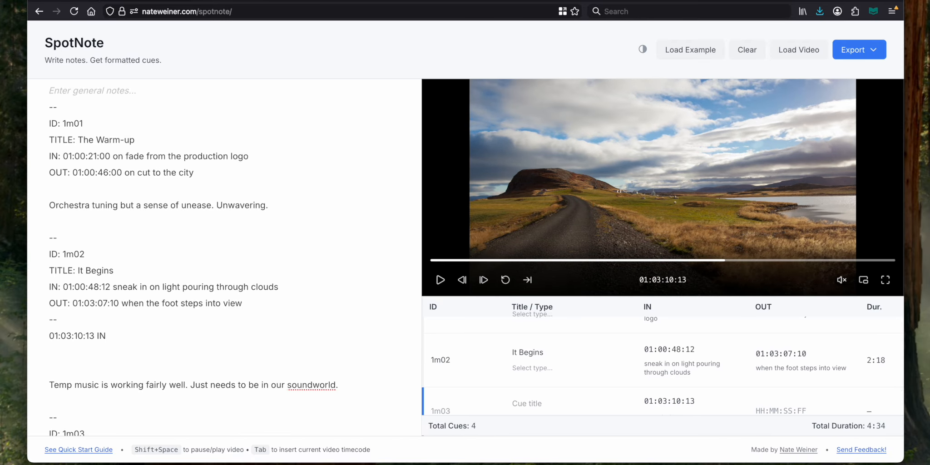
key(shift+comma)
key(shift+comma)
key(shift+comma)
key(shift+comma)
key(shift+comma)
key(shift+comma)
key(shift+comma)
key(shift+comma)
key(shift+comma)
key(shift+comma)
key(shift+comma)
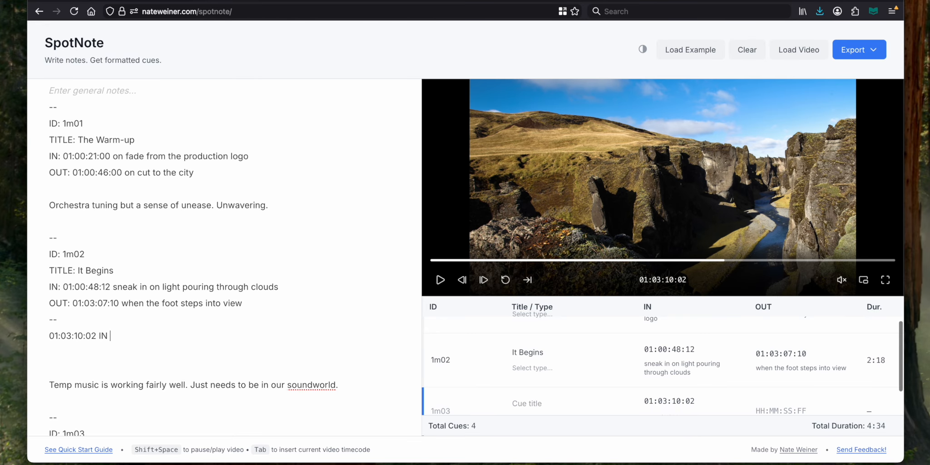
key(shift+period)
key(shift+period)
key(shift+period)
key(shift+period)
key(shift+period)
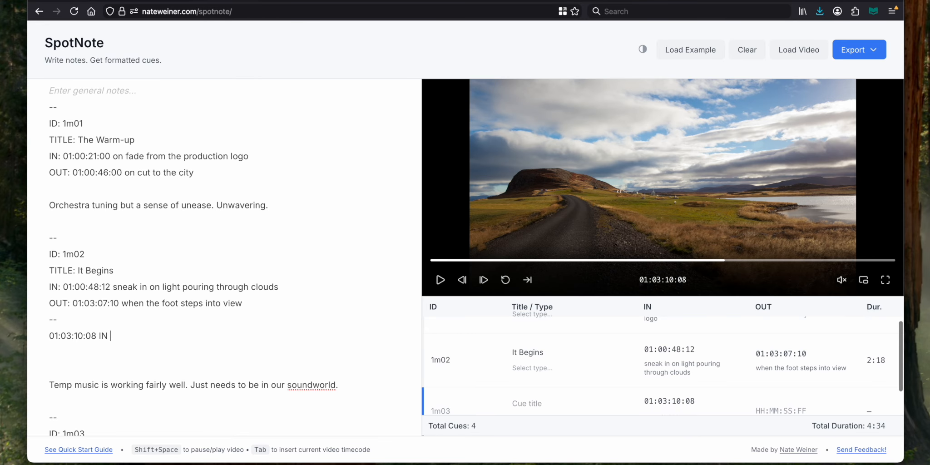
key(shift+period)
scroll(99, 371, down, 1)
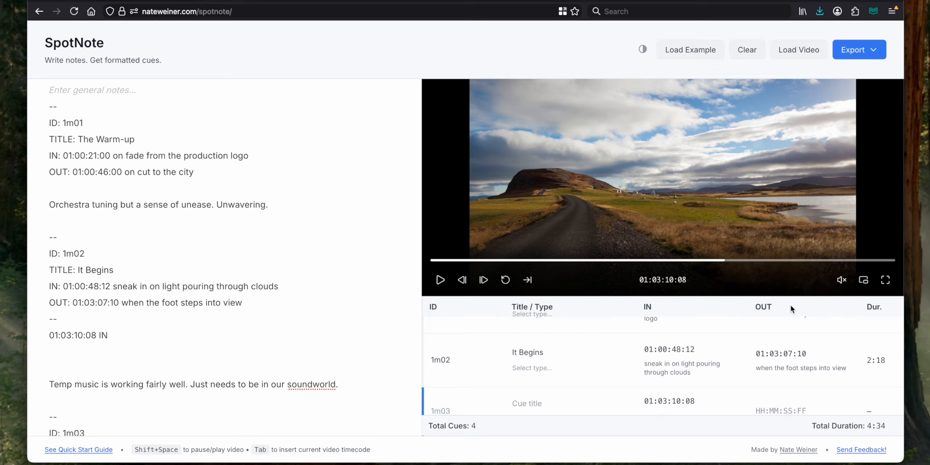
Pop the video out into a separate window, move that window aside and return to the notes
click(864, 283)
drag(227, 1, 593, 37)
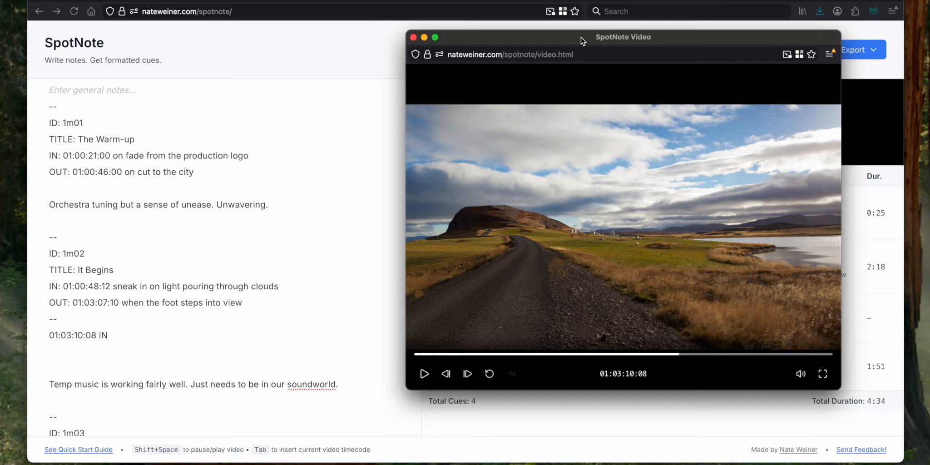
click(132, 296)
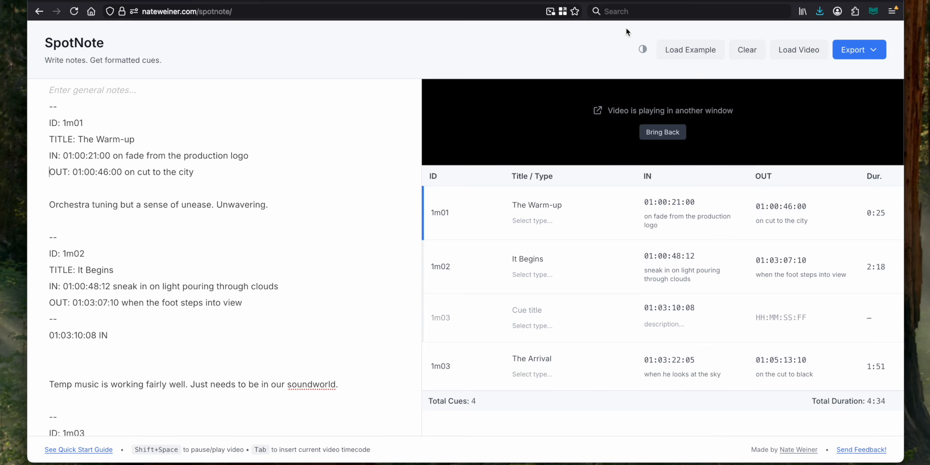